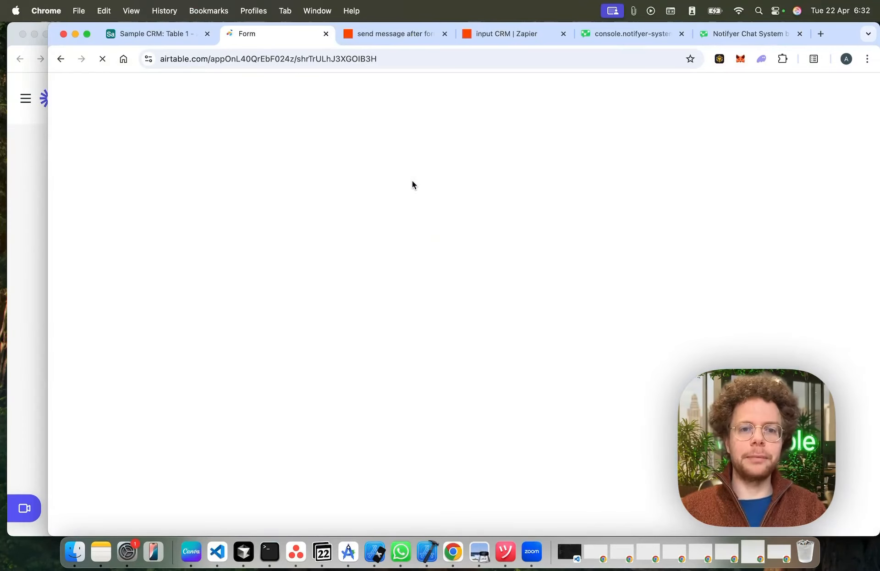
Submit the Airtable form with the lead's name and phone number, and check the new record in the Sample CRM table.
click(386, 198)
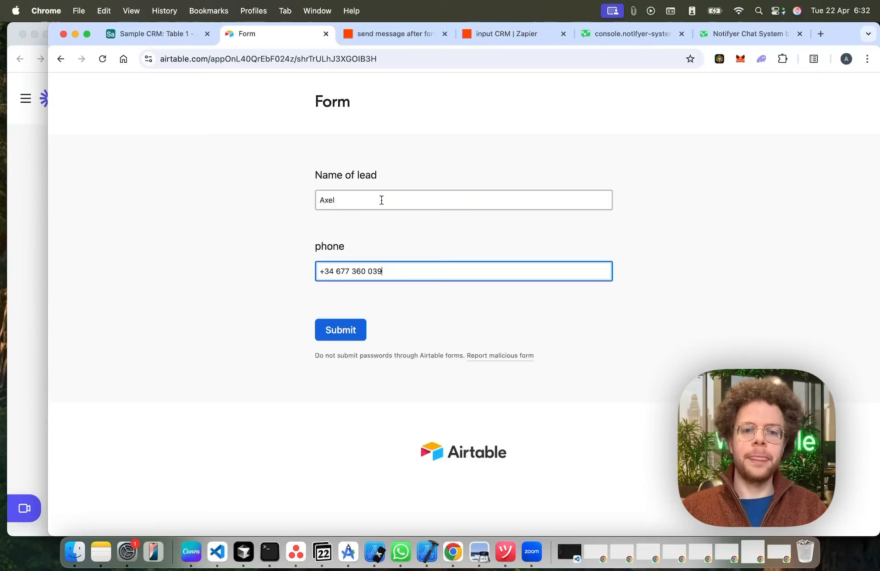
click(344, 330)
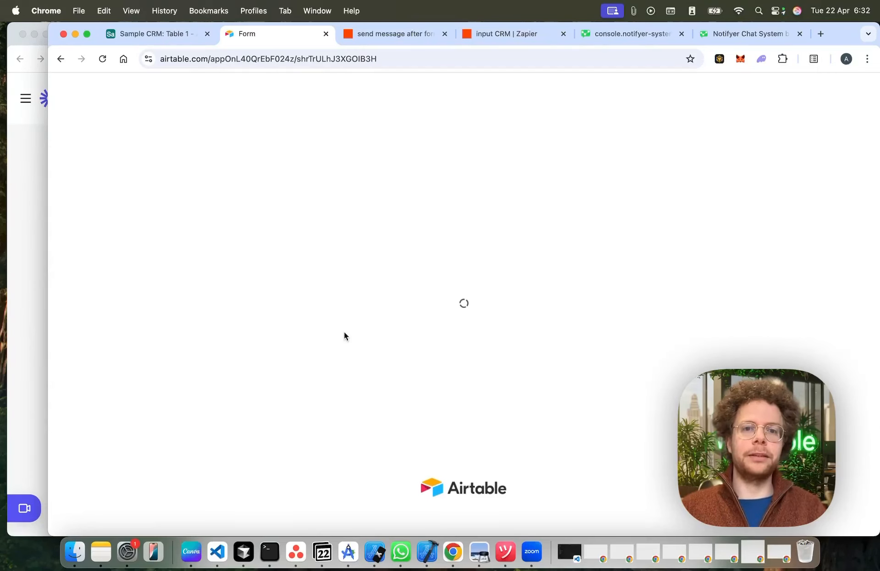
click(133, 37)
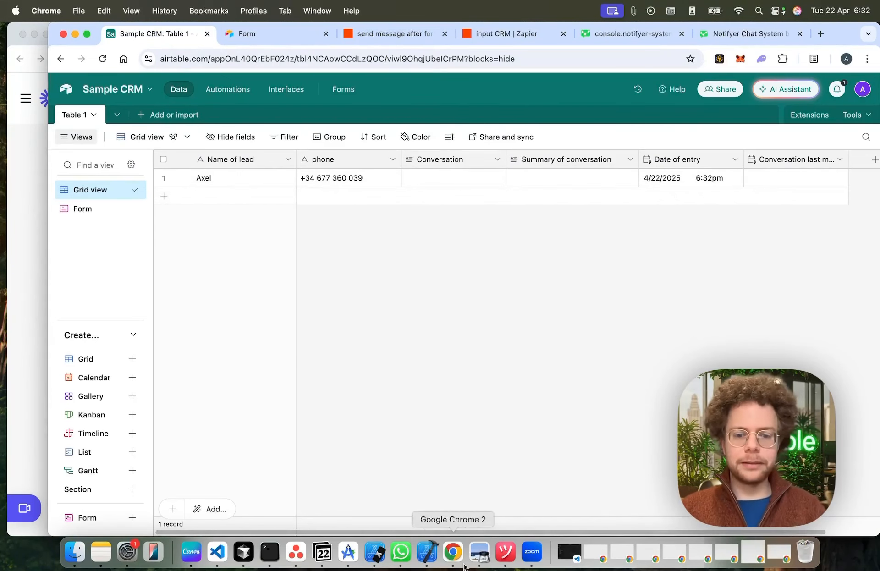
Switch to WhatsApp and highlight the latest delivery message in the Delivery Demo Shop chat.
click(393, 559)
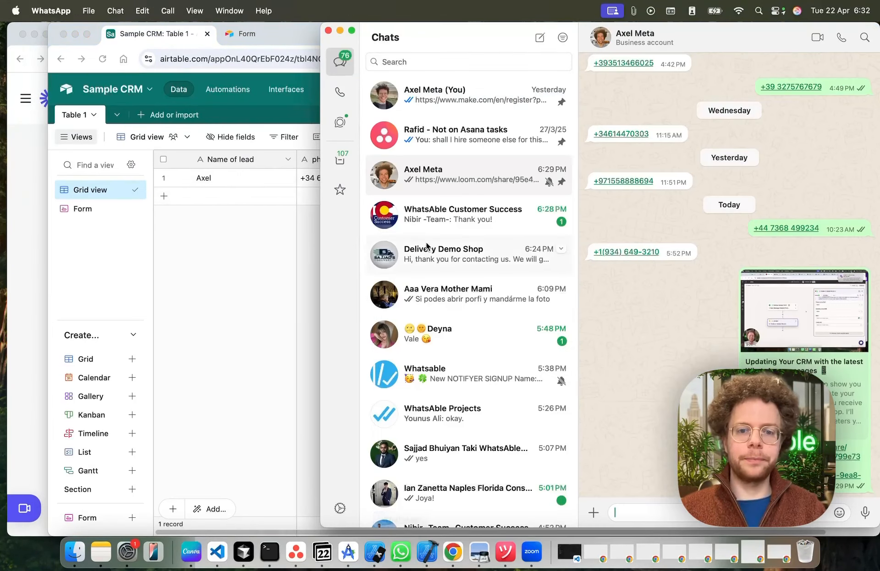
click(499, 219)
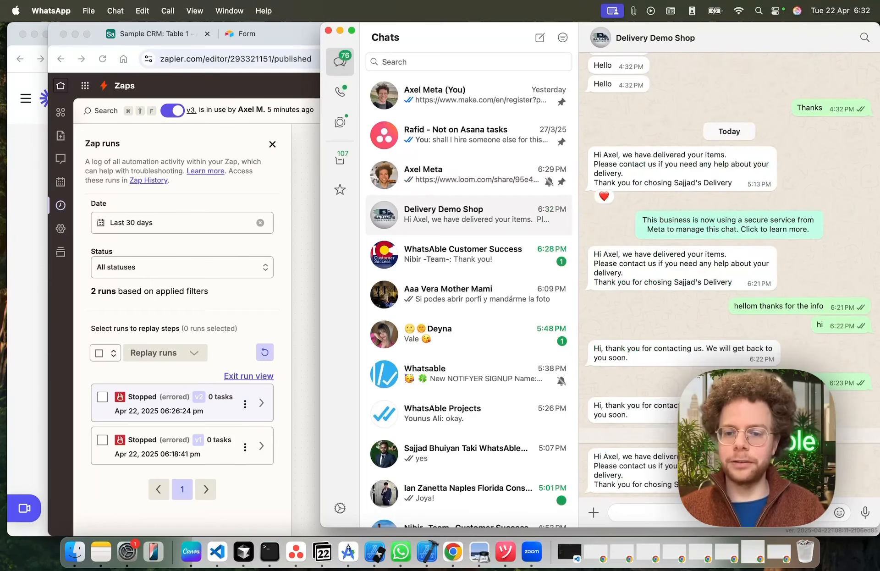
scroll(596, 468, down, 1)
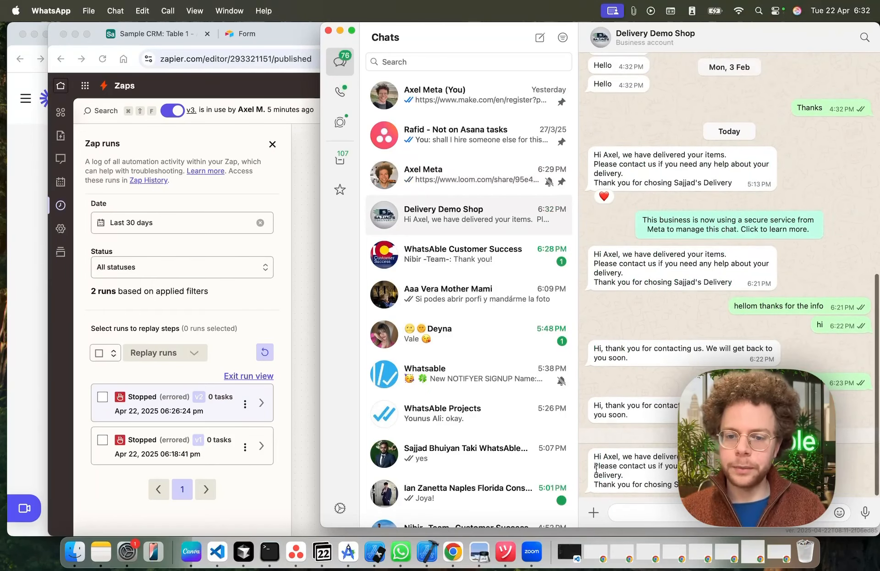
drag(593, 456, 733, 487)
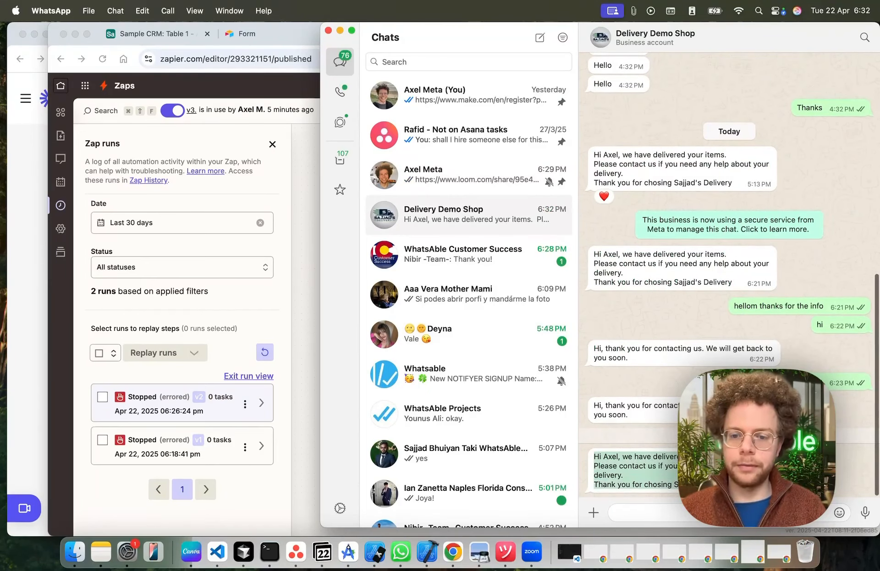
Switch back to Chrome and inspect the WhatsApp template message configuration in the "send message after form" Zap.
click(307, 355)
click(478, 360)
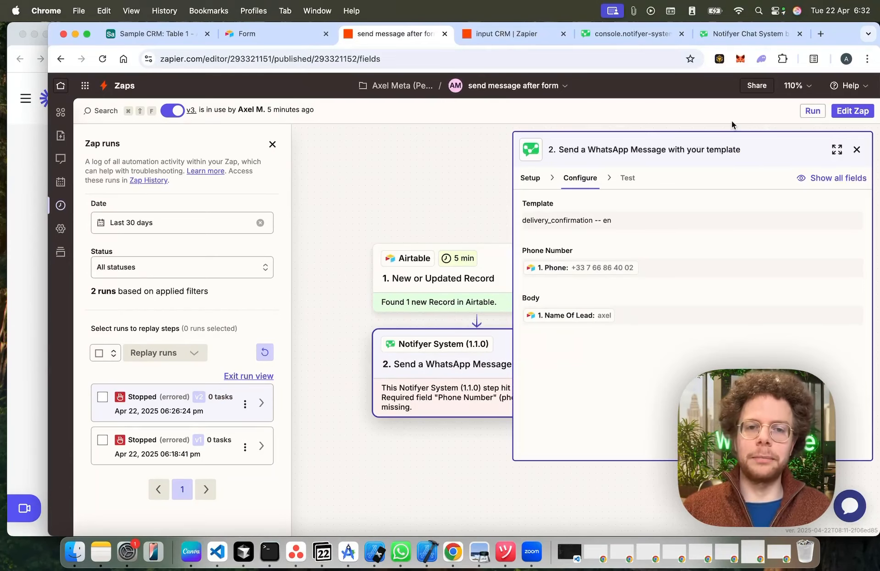
Open the "input CRM" Zap for editing, closing its run list and run details.
click(492, 36)
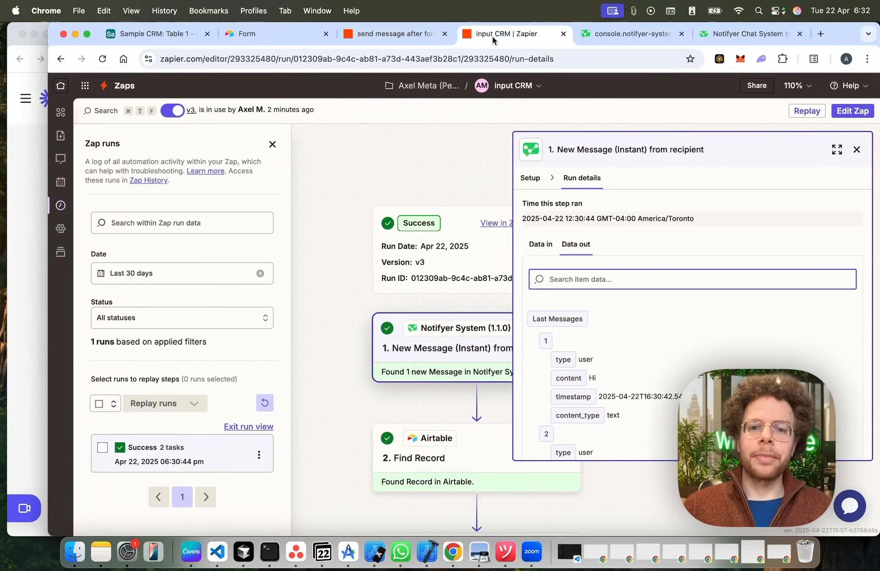
click(453, 166)
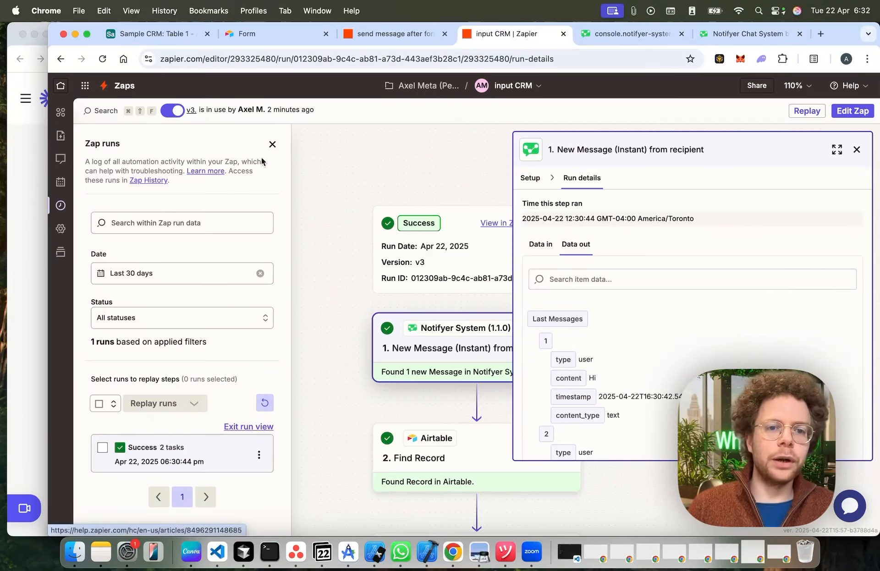
click(272, 145)
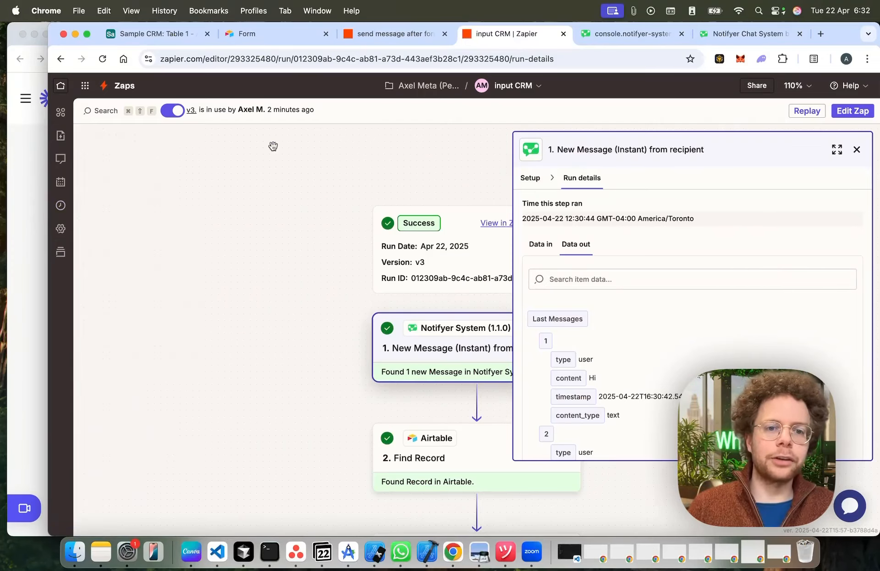
click(857, 151)
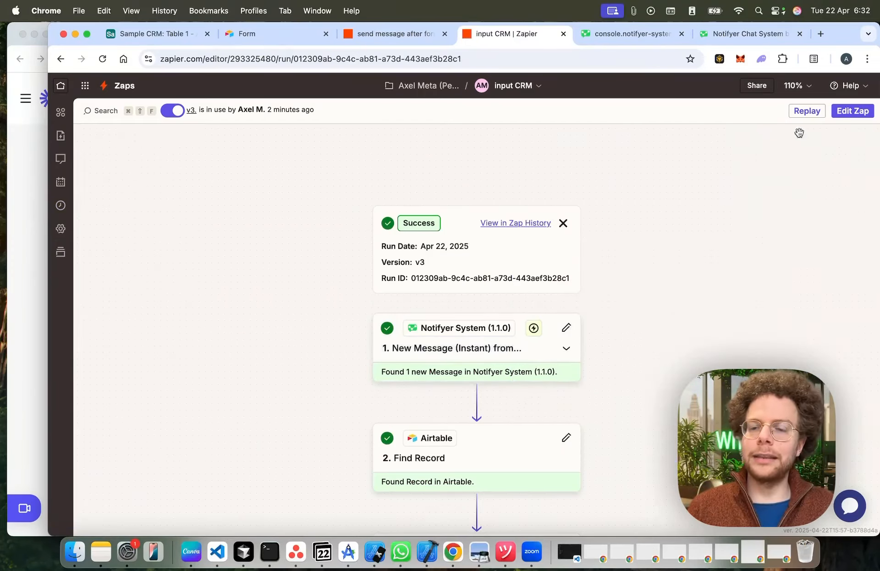
click(837, 113)
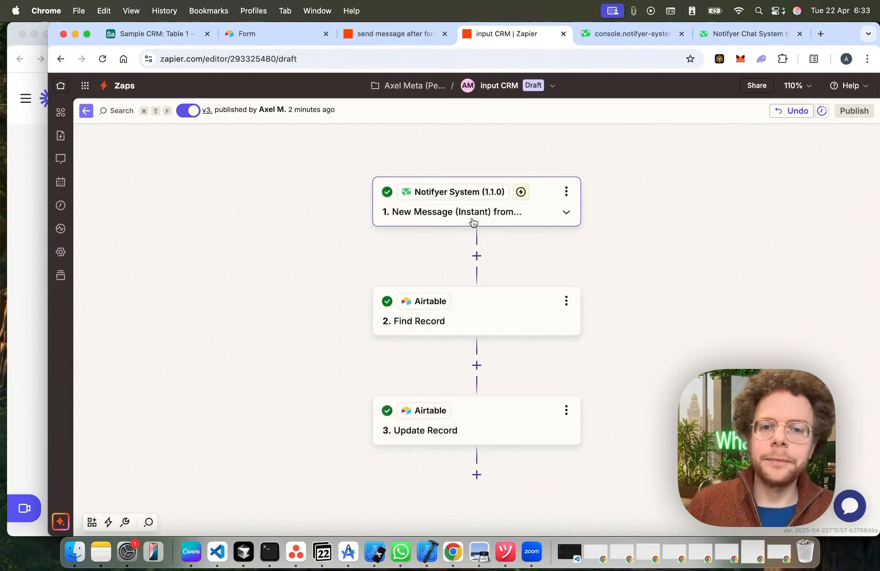
Revisit the "send message after form" Zap and the Sample CRM table, ending on the "input CRM" Zap.
click(377, 36)
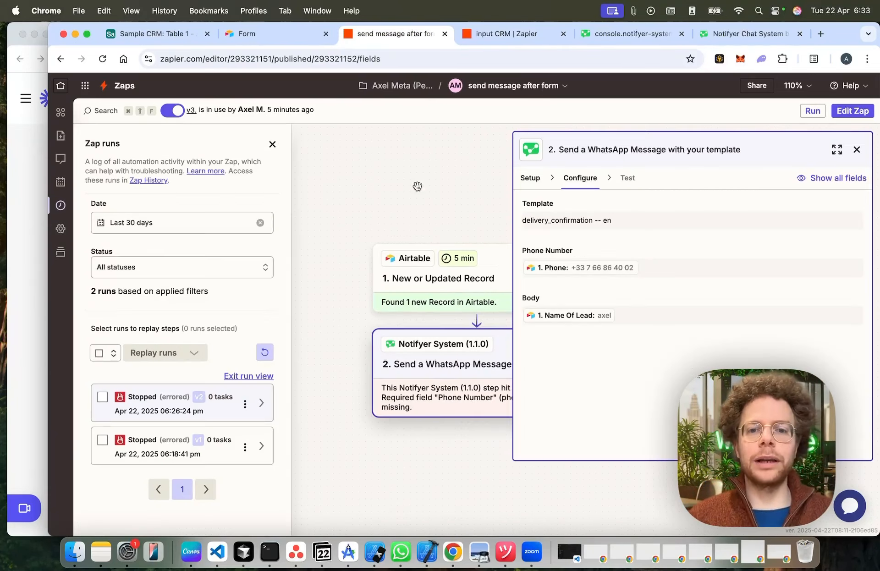
click(164, 35)
click(497, 35)
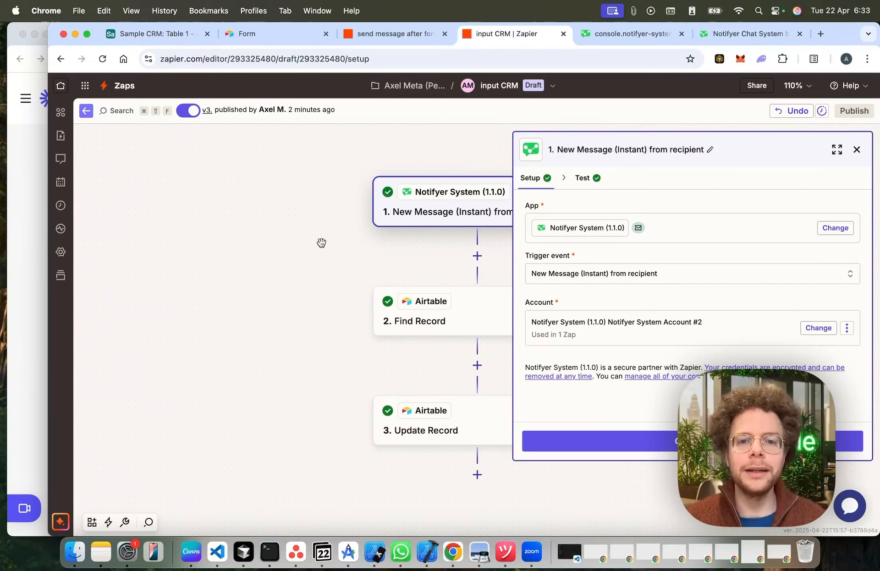
Review the setup of the Notifyer System "New Message (Instant) from recipient" trigger and close it.
click(857, 150)
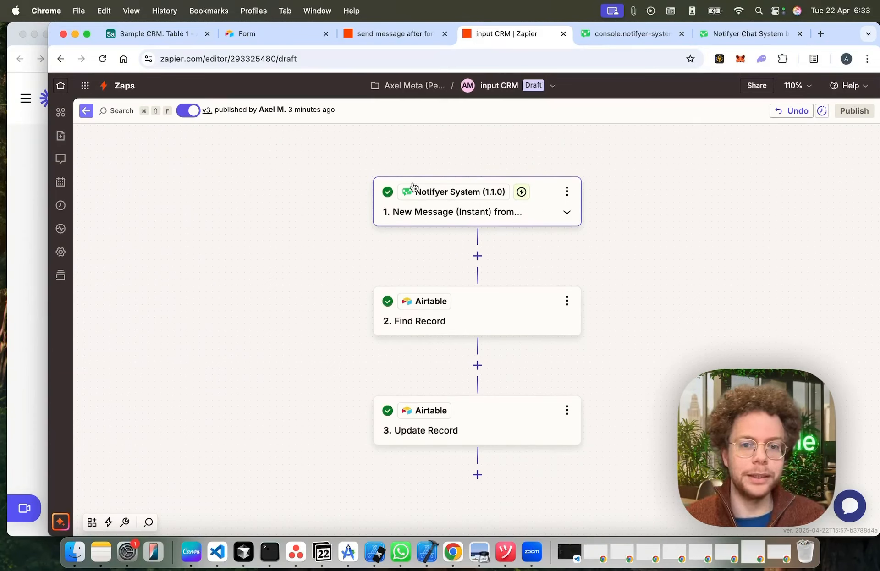
click(415, 201)
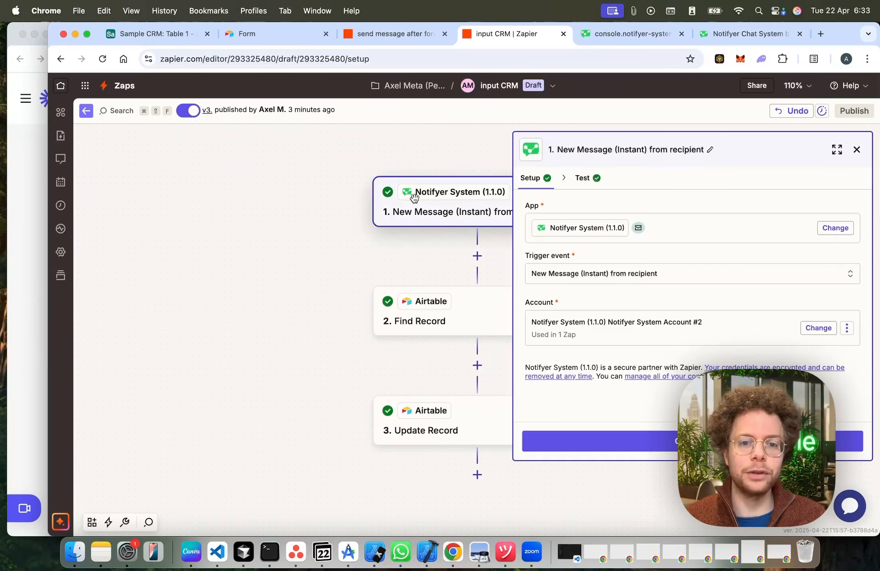
click(857, 149)
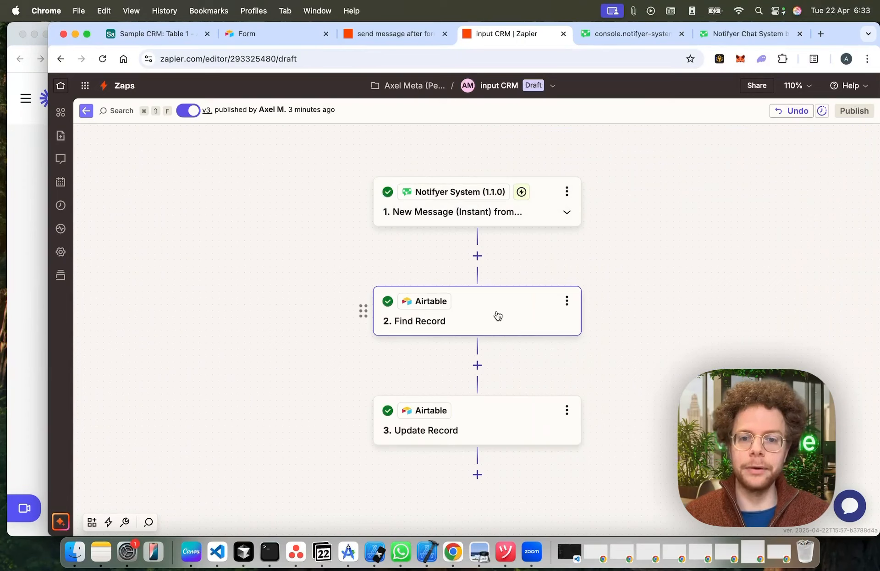
Examine the Find Record step's search formula and the trigger data available to insert into it.
click(445, 307)
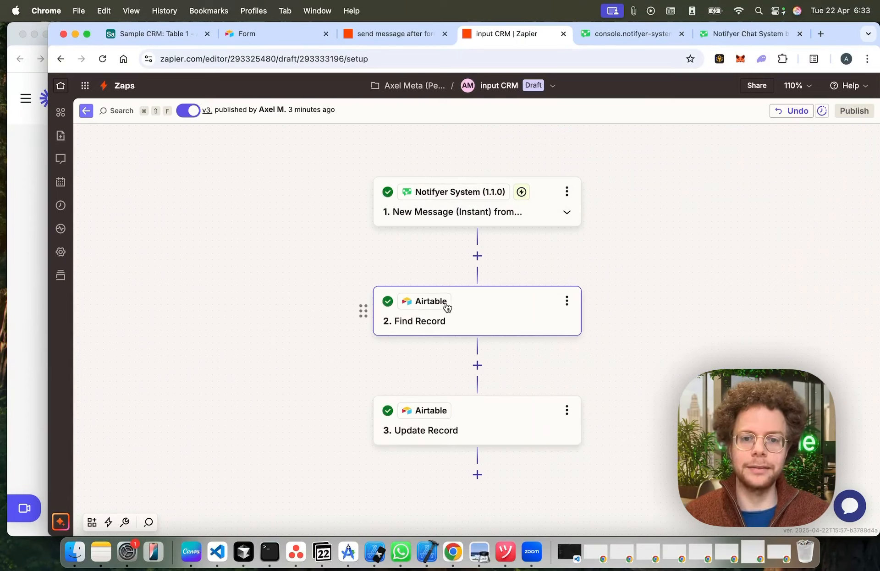
click(715, 441)
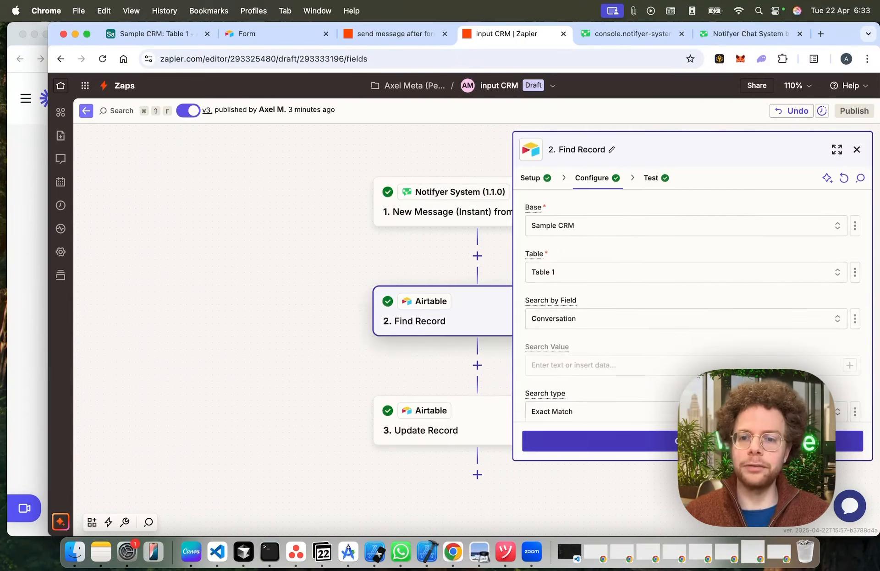
scroll(715, 332, down, 8)
scroll(715, 331, up, 2)
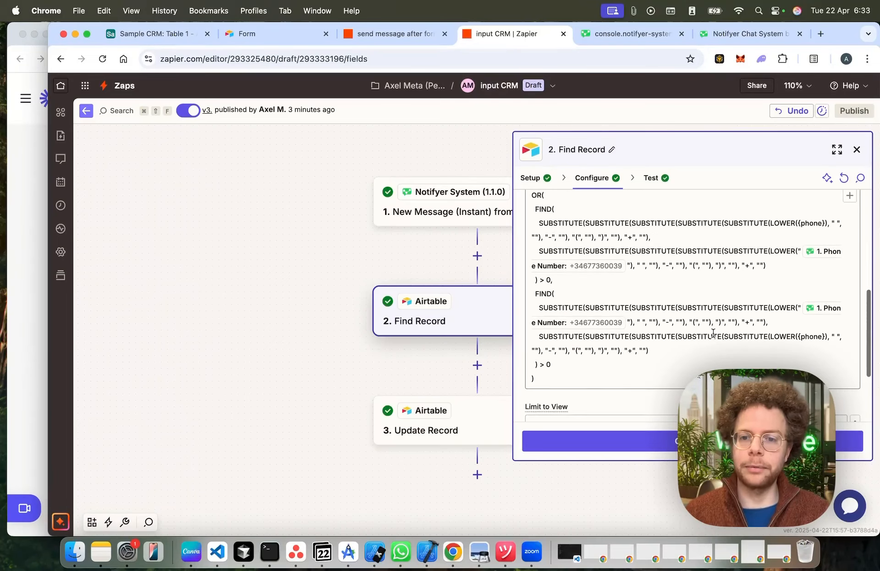
click(629, 320)
scroll(757, 293, up, 2)
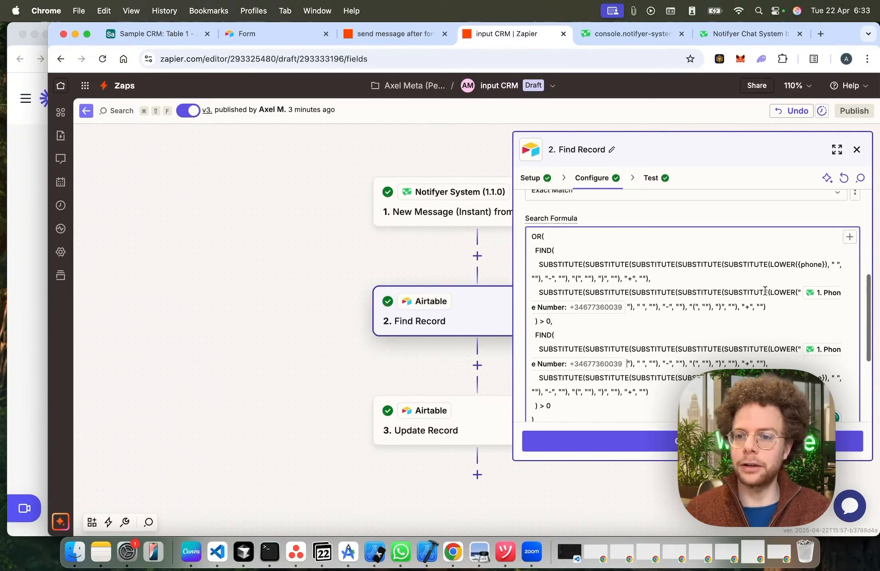
click(848, 237)
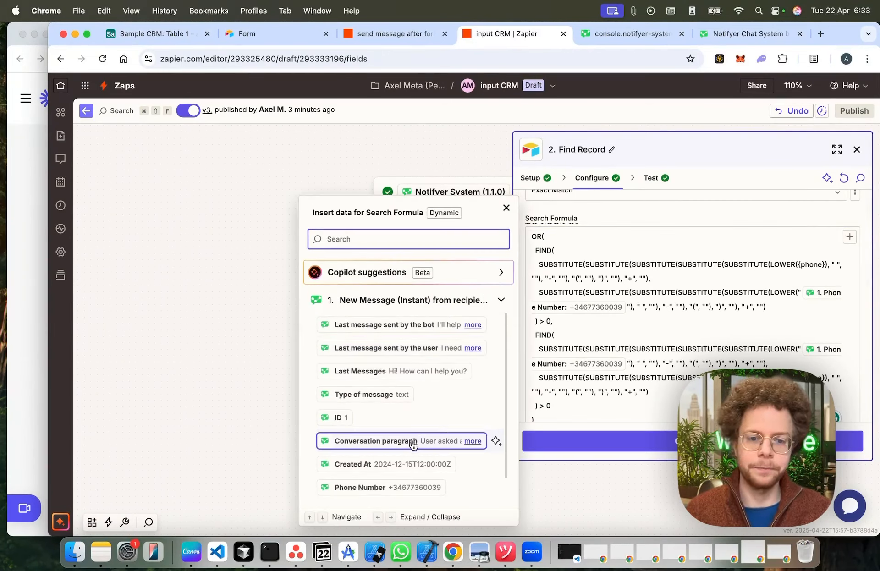
scroll(413, 446, down, 1)
scroll(413, 445, up, 1)
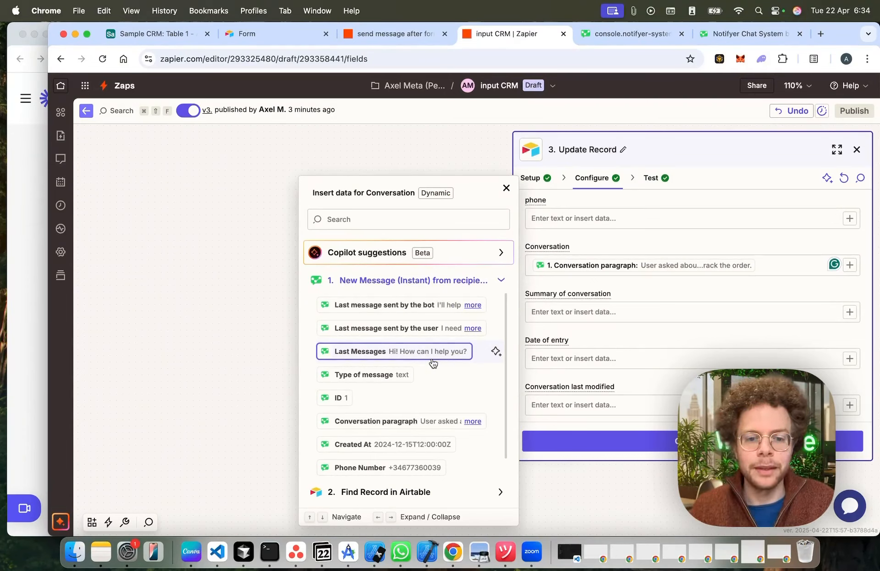
Try inserting the trigger's Conversation paragraph into the Conversation field of the Update Record step again.
scroll(433, 362, down, 1)
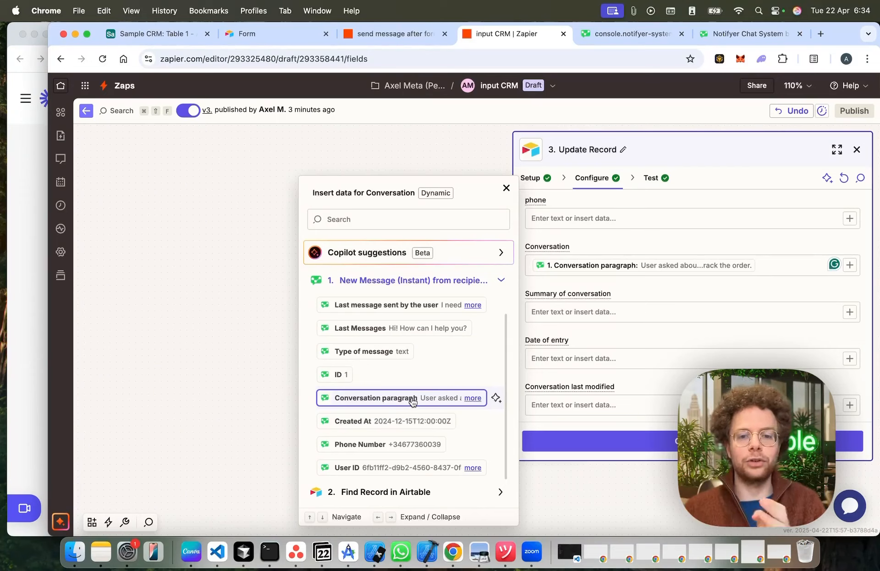
click(416, 401)
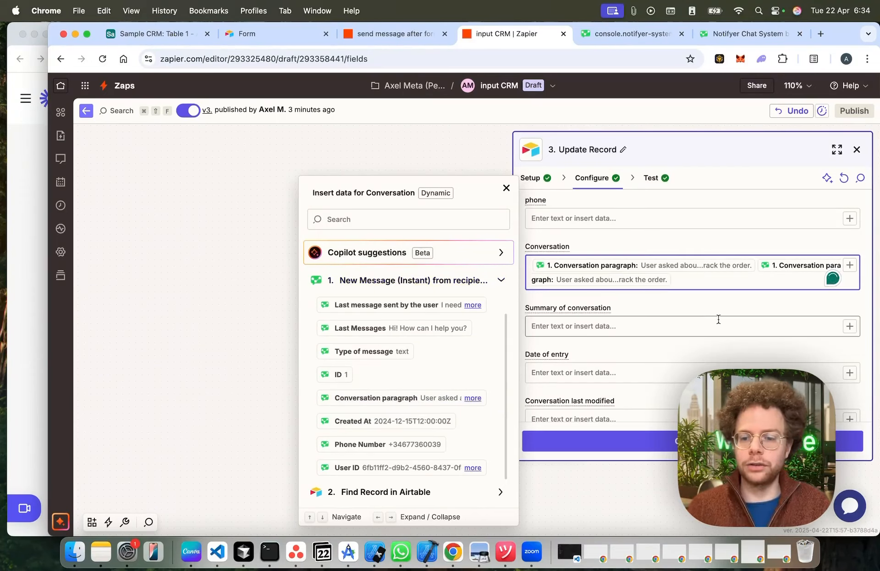
key(BackSpace)
key(BackSpace)
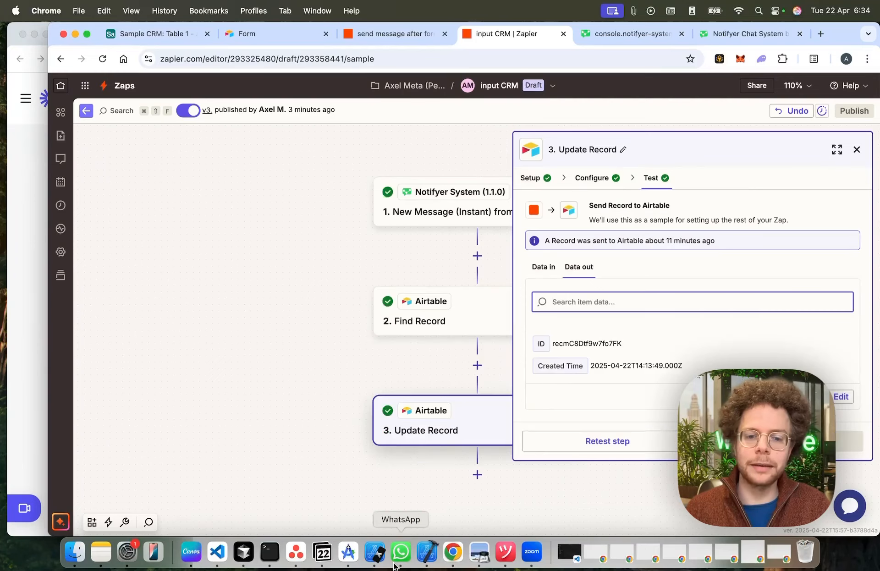
Close the Update Record step and leave the draft for the published version of the "input CRM" Zap.
click(400, 551)
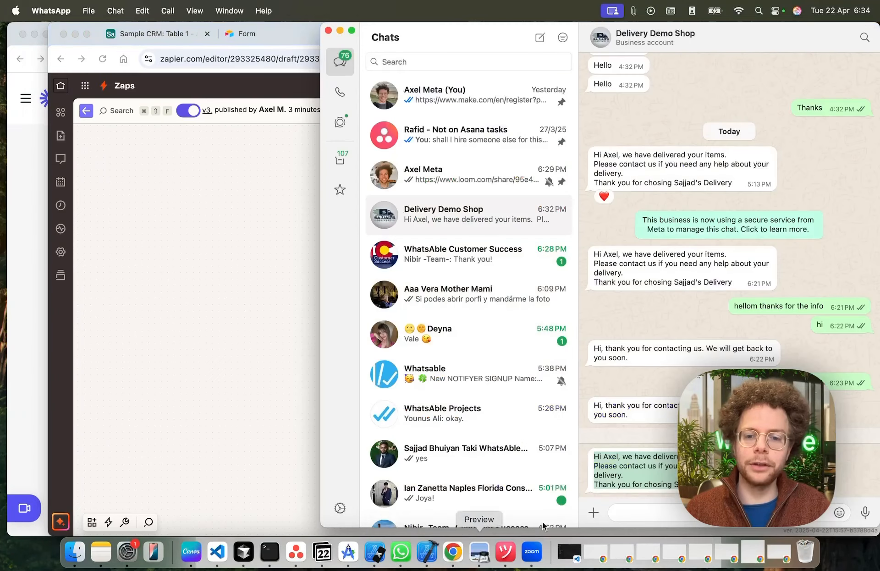
click(241, 354)
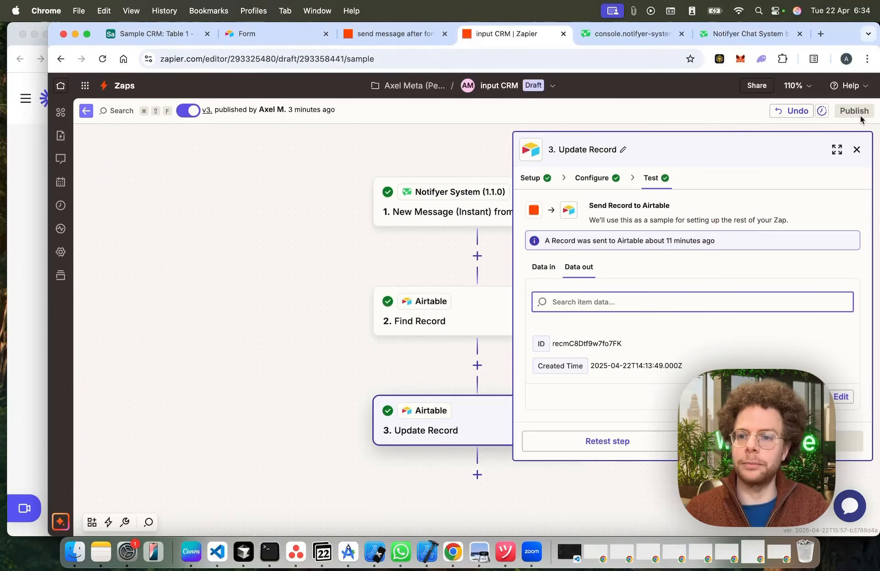
click(857, 149)
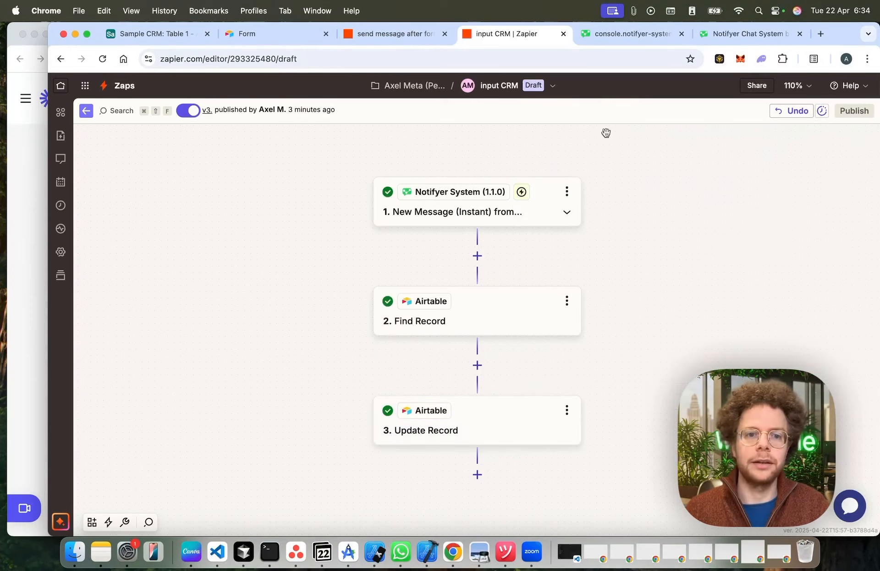
click(86, 111)
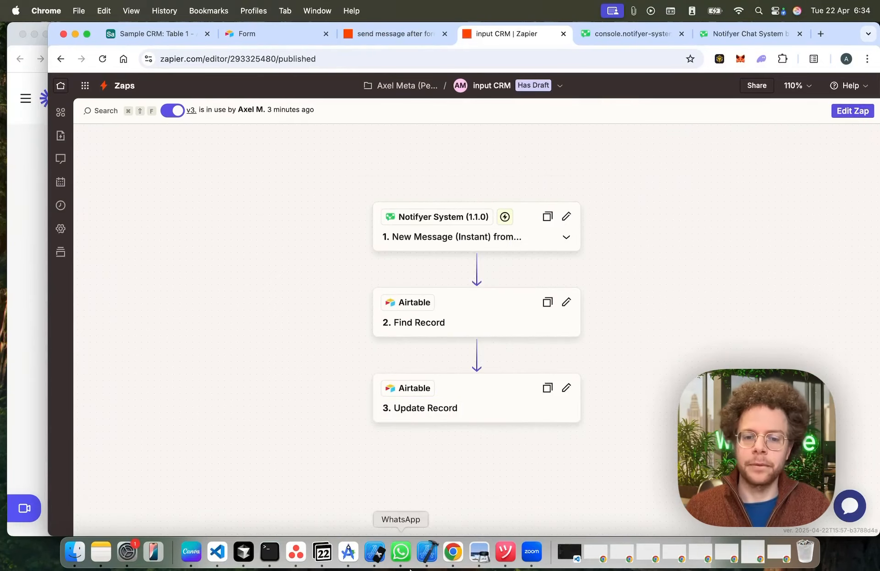
Switch to WhatsApp and send "hi, i would love to buy a car" in the Delivery Demo Shop chat.
click(400, 551)
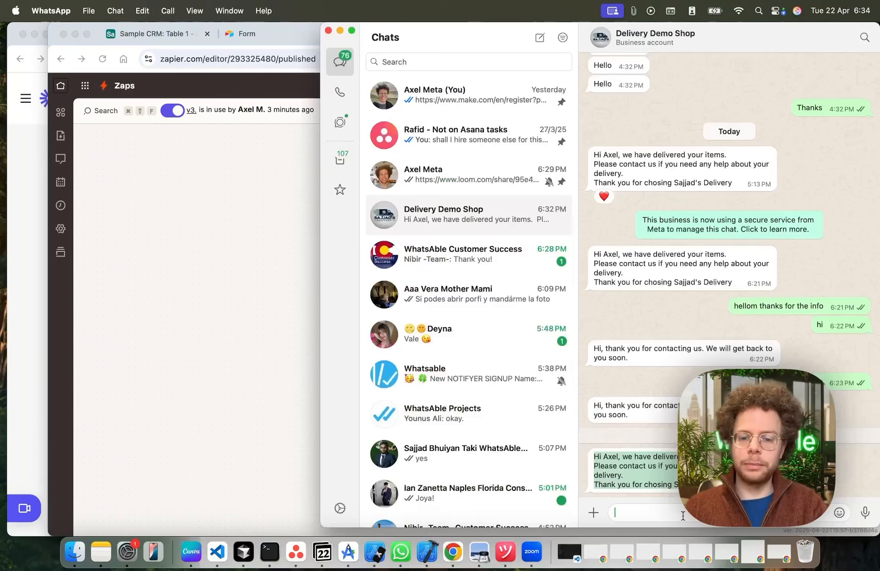
text(hi)
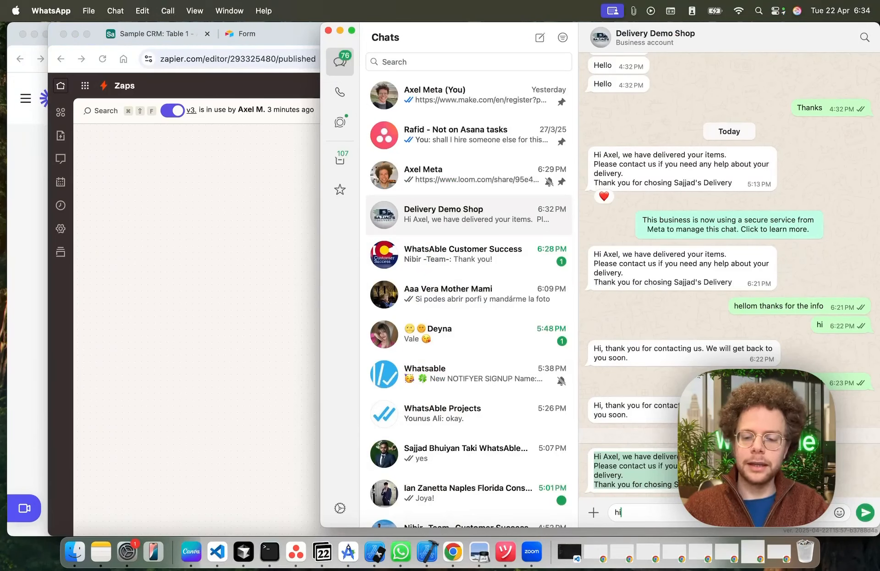
text(, i would lov)
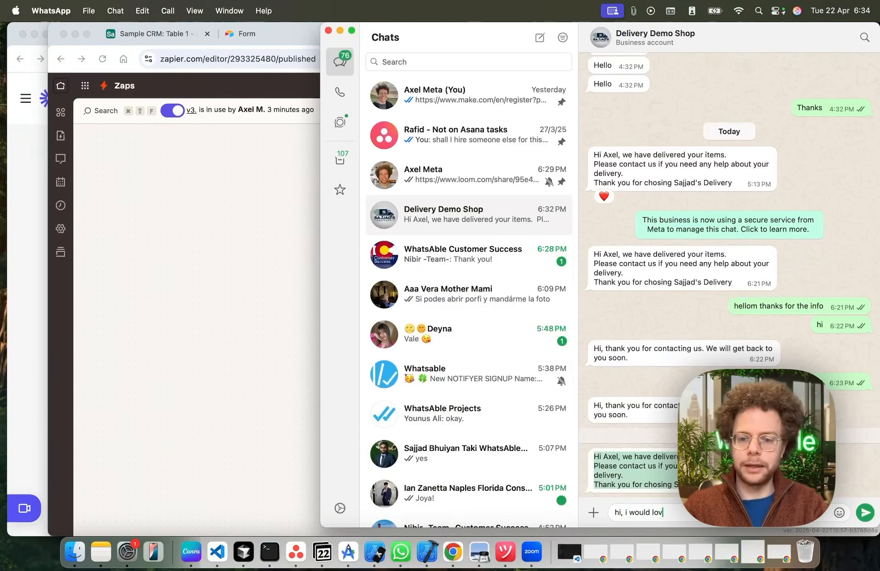
text(e)
text(t)
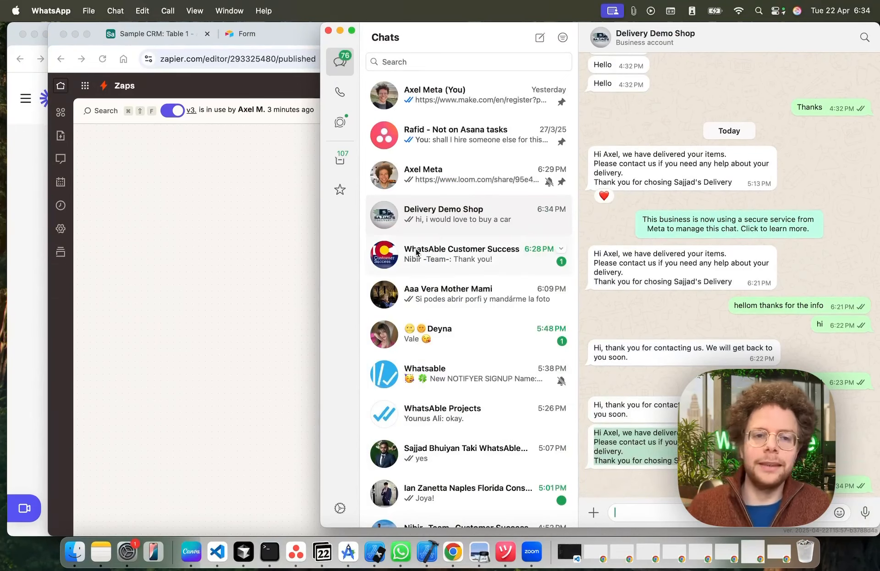
Switch to Chrome, refresh the run history of the "input CRM" Zap and open the most recent run's details.
click(256, 228)
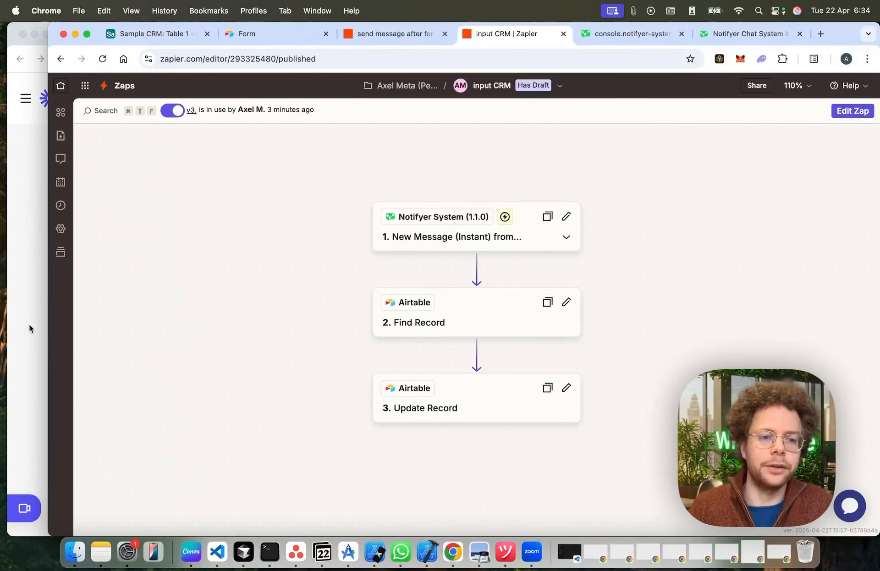
click(60, 205)
click(263, 403)
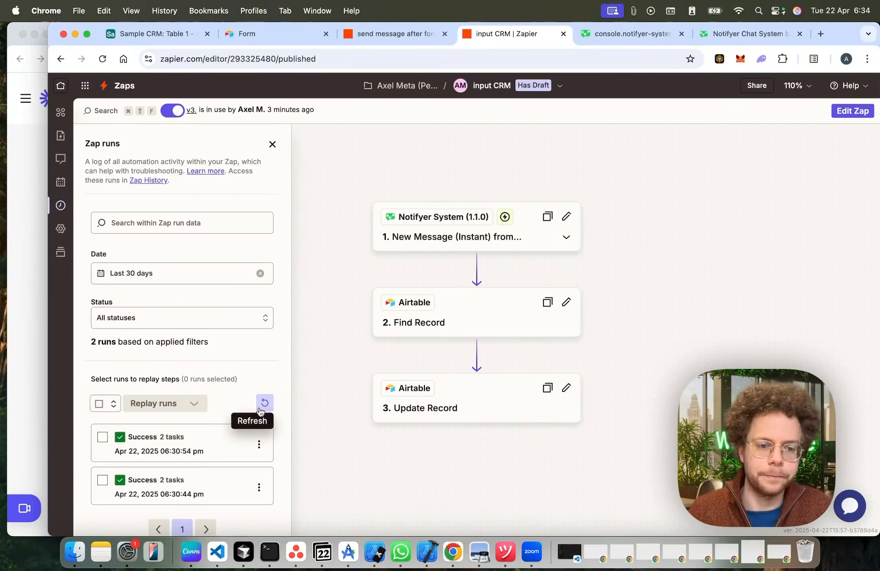
click(193, 454)
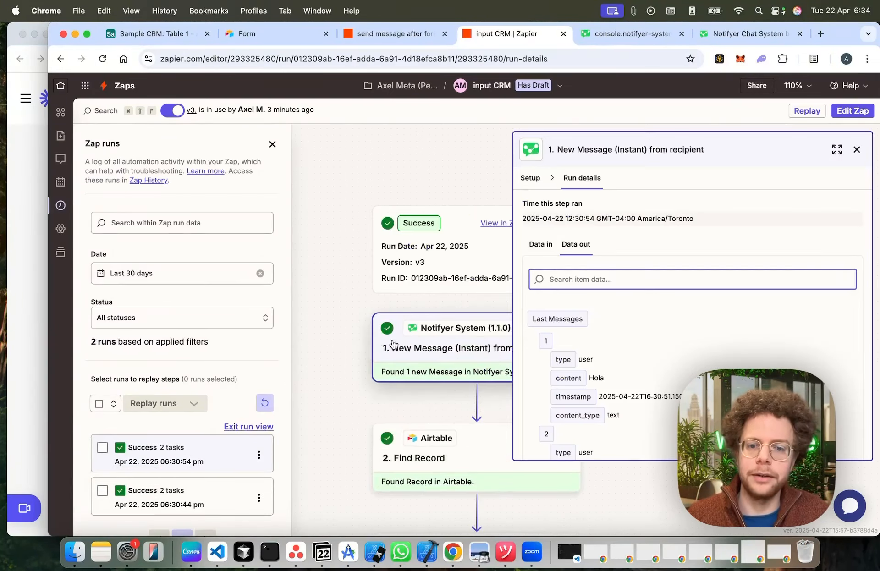
Return to the Sample CRM table and read through the lead's Conversation cell from start to end.
click(163, 40)
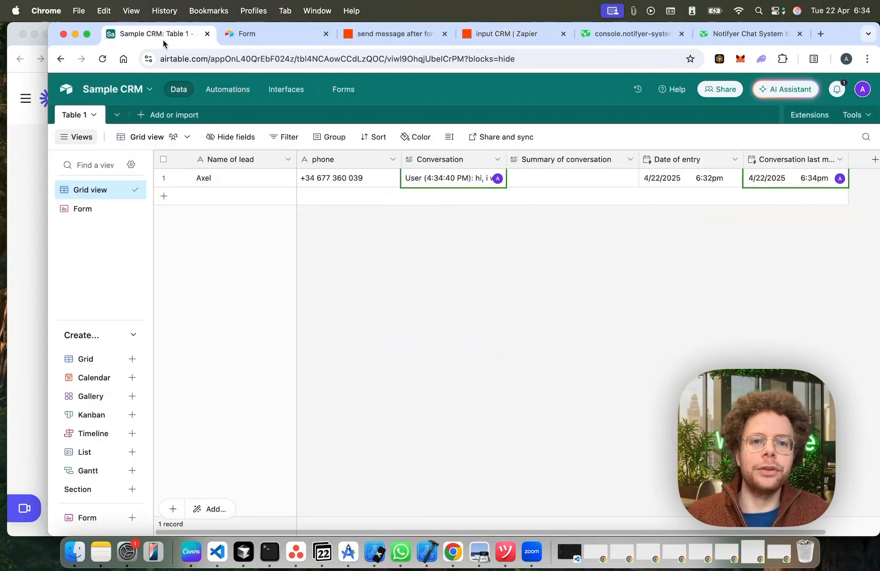
click(471, 180)
scroll(446, 211, up, 1)
scroll(446, 211, up, 5)
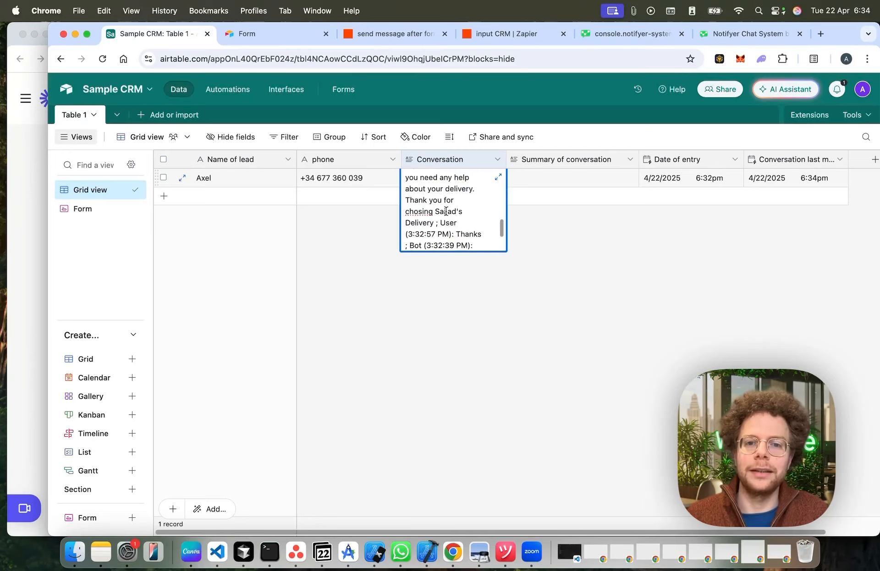
scroll(445, 211, down, 5)
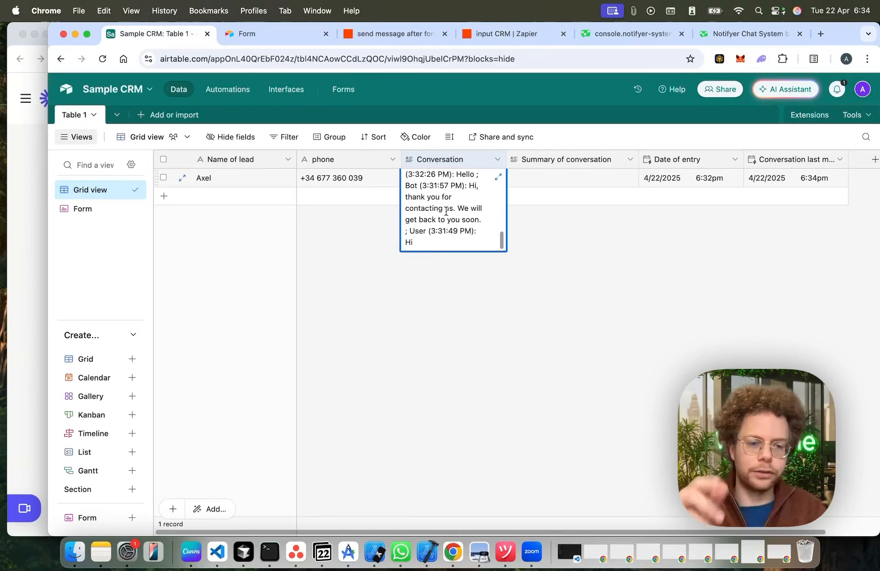
scroll(416, 232, up, 1)
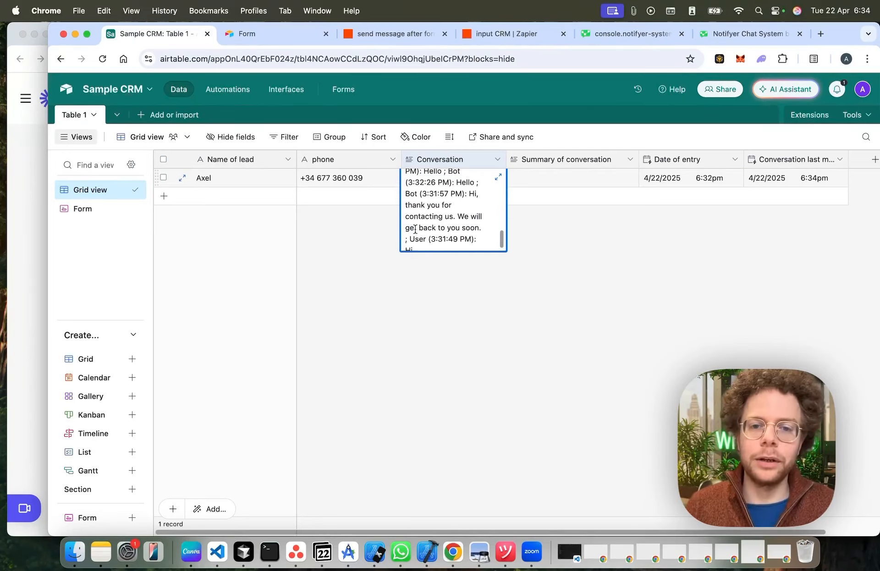
scroll(416, 232, down, 1)
scroll(417, 233, up, 10)
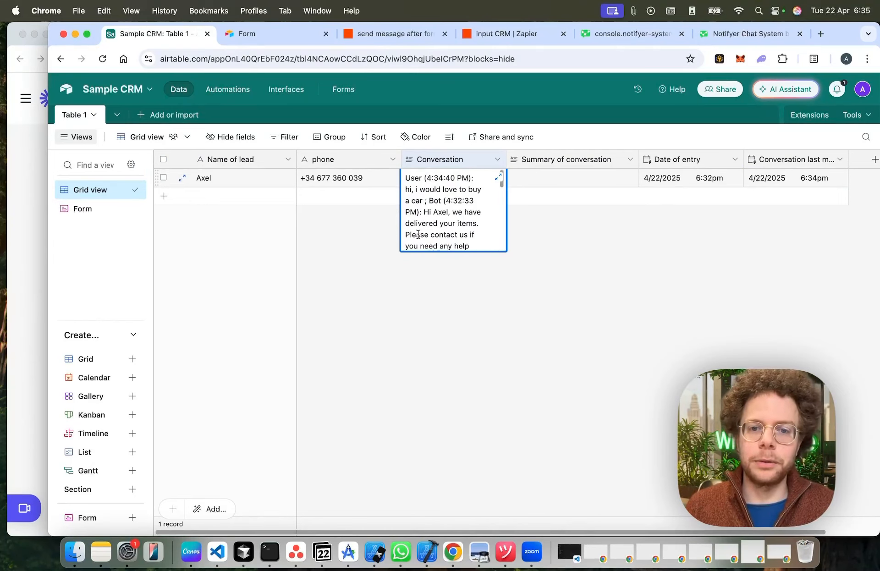
Expand the lead's Conversation cell, examine the sender labels and timestamps of the User and Bot messages, and close it unchanged.
click(498, 177)
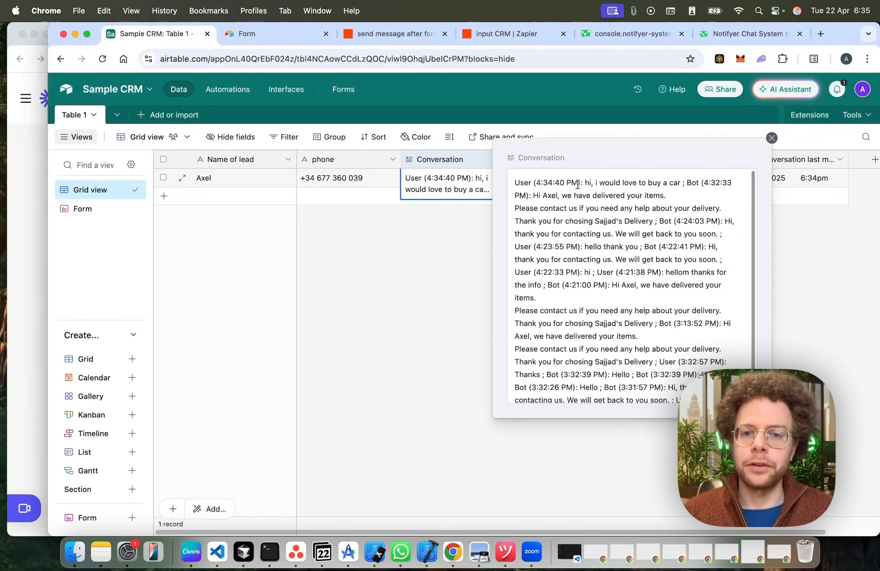
drag(515, 183, 578, 183)
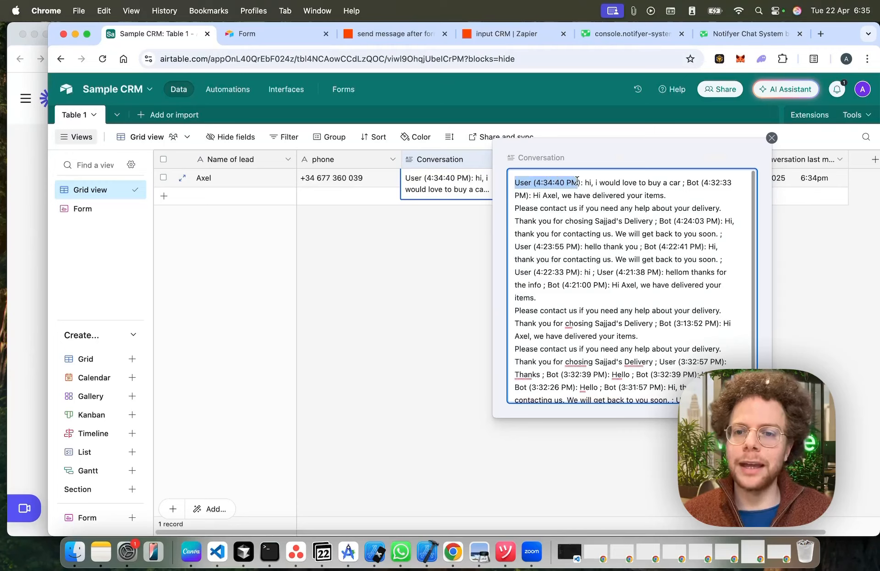
double_click(684, 183)
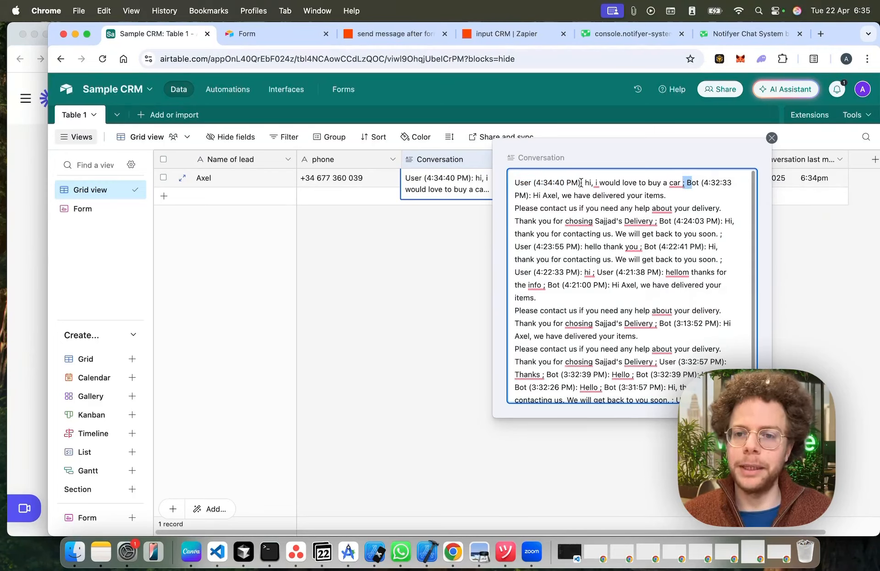
click(713, 183)
drag(686, 182, 734, 184)
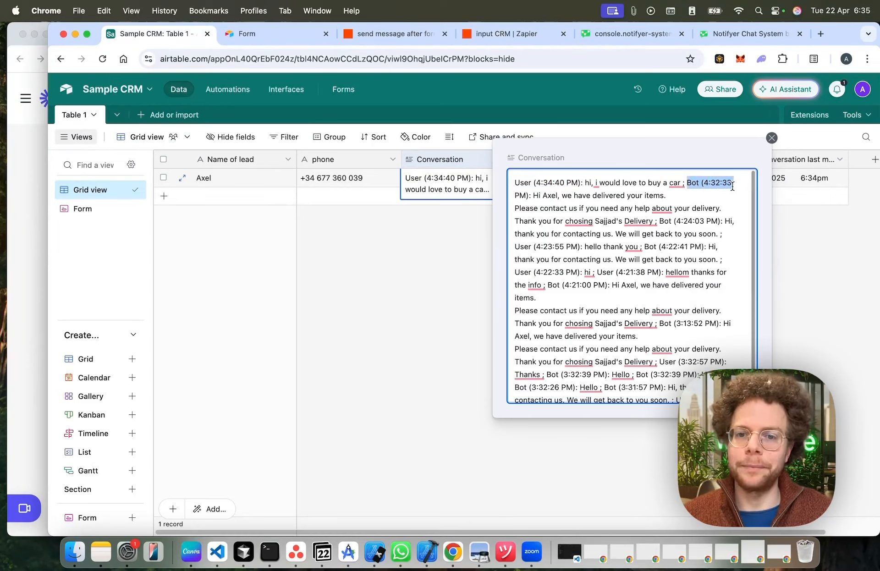
click(533, 196)
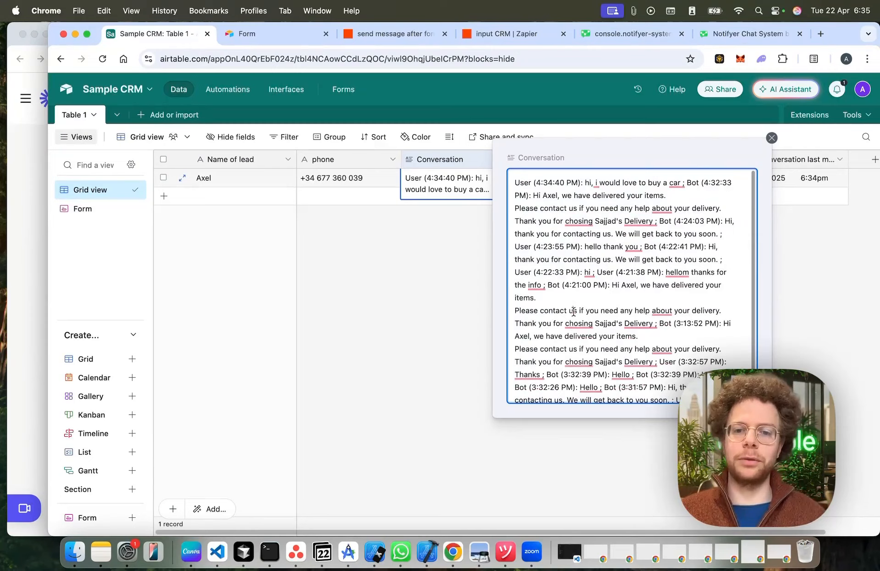
click(488, 182)
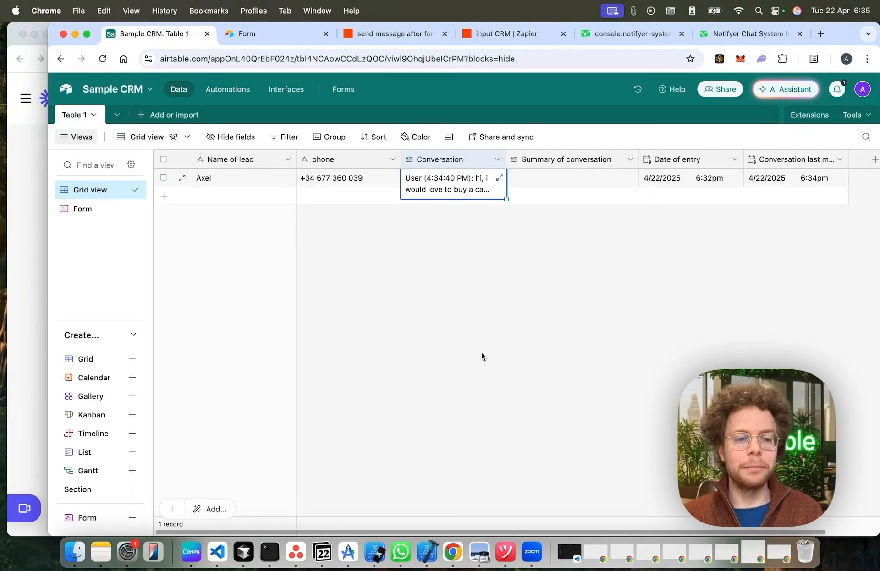
key(Escape)
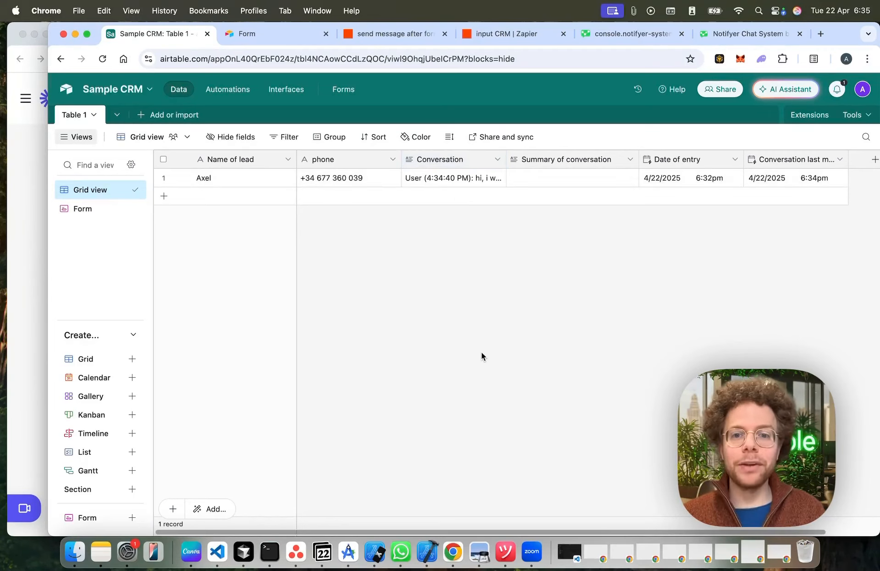